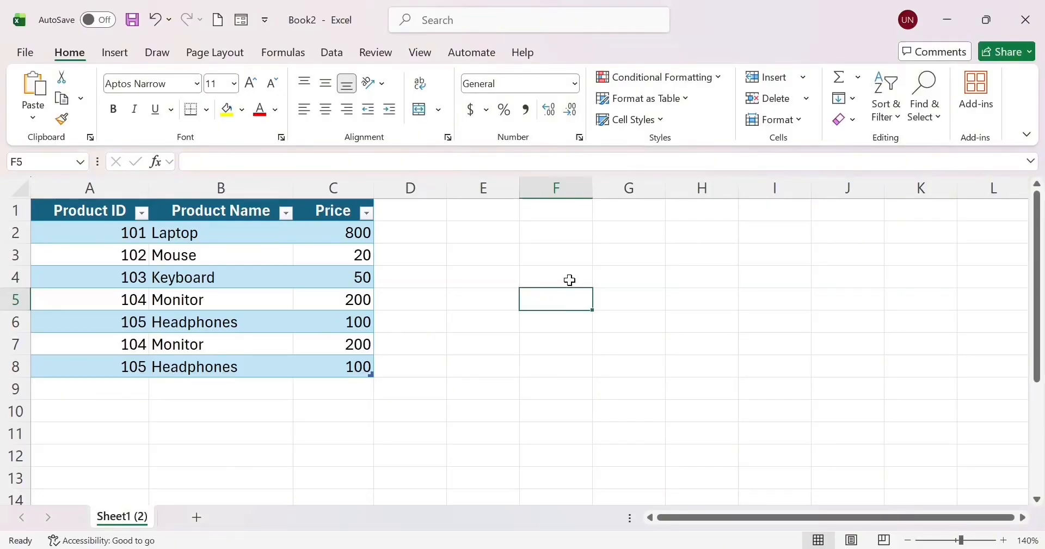
Select cell F4, beside the product table, to hold the lookup formula.
left_click(570, 279)
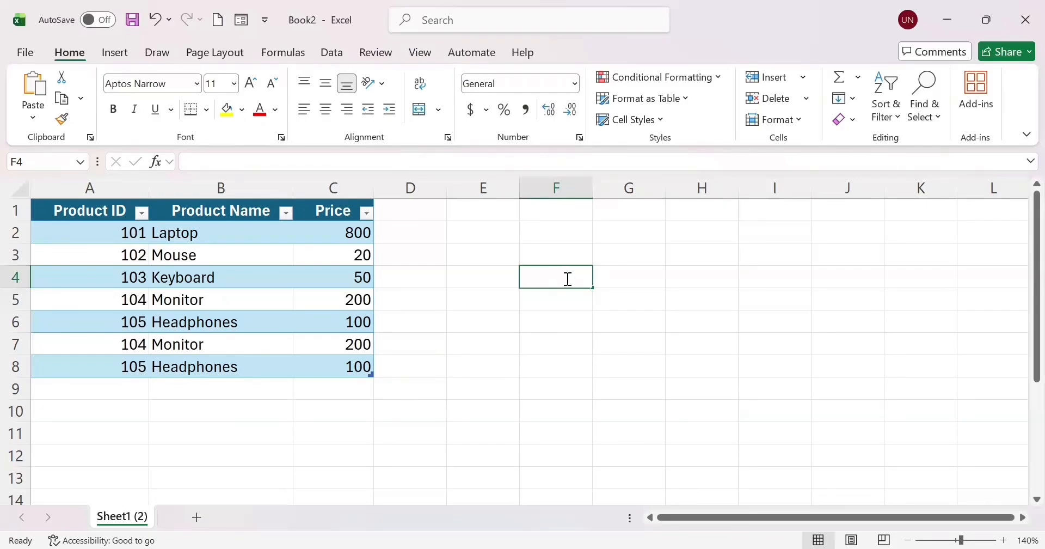
Begin =VLOOKUP( in F4, choosing VLOOKUP from the autocomplete suggestions.
type("=v")
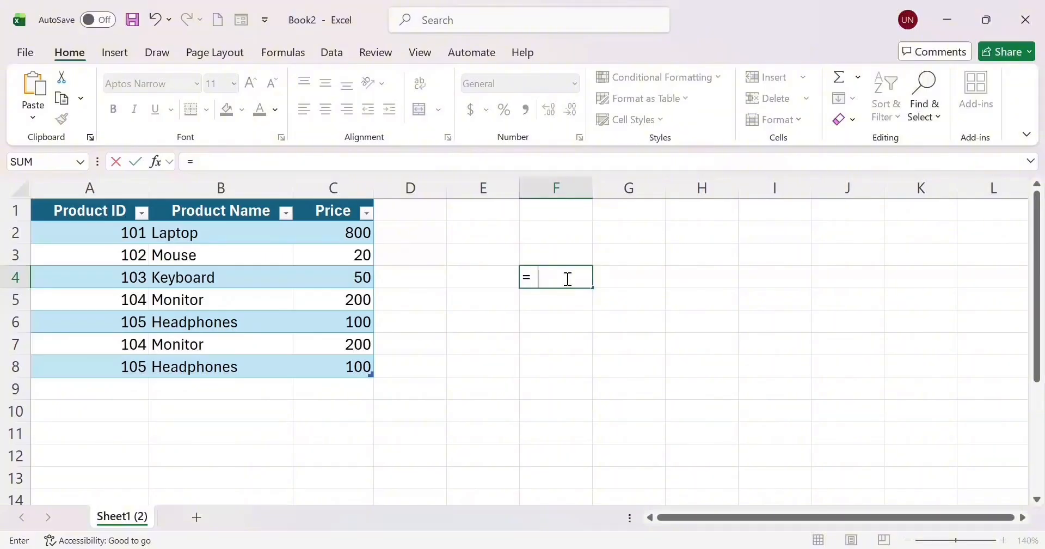
type("loo")
key("BackSpace")
key("BackSpace")
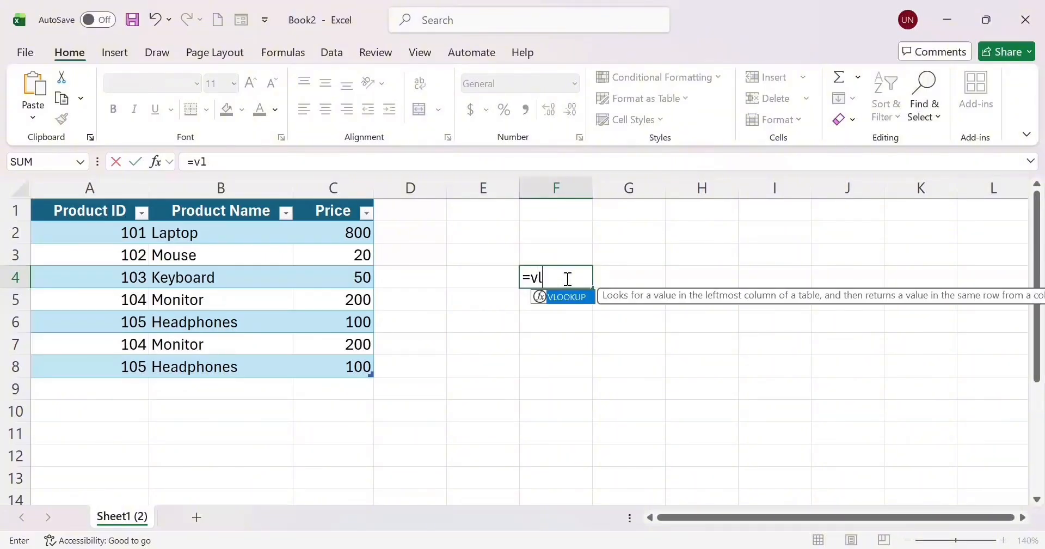
key("BackSpace")
key("BackSpace")
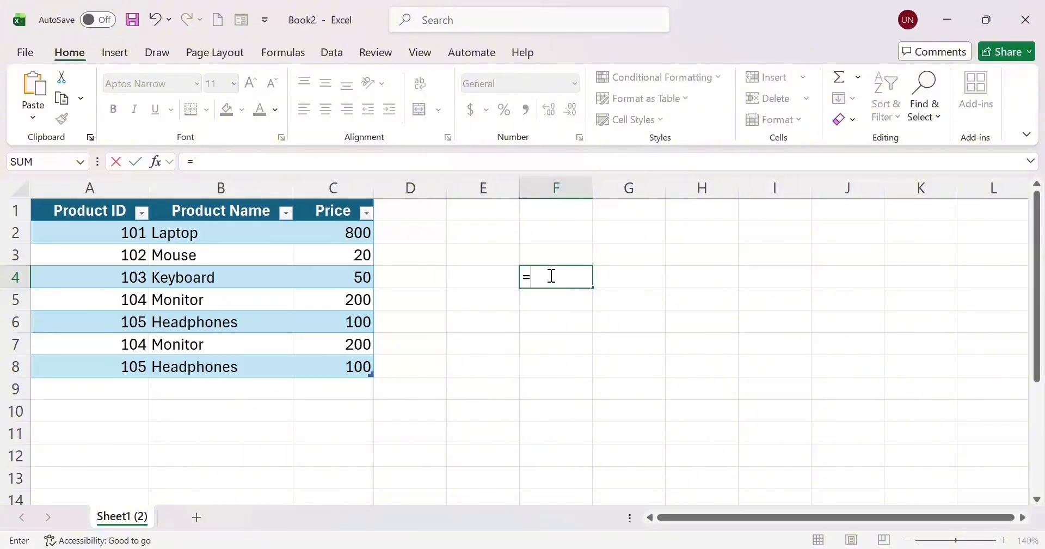
left_click(551, 276)
type("vl")
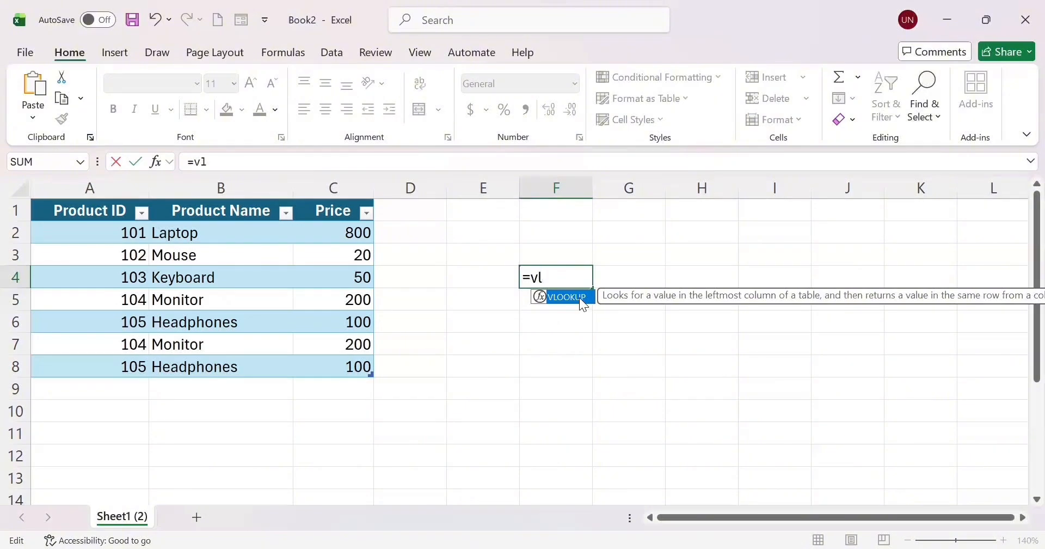
double_click(579, 297)
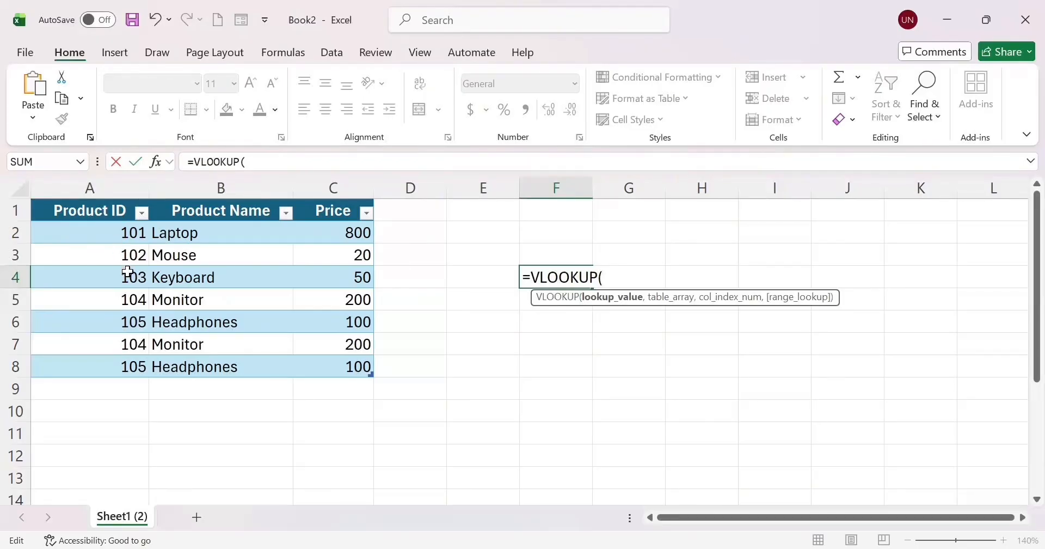
Give the VLOOKUP A6 as lookup value and the whole table A1:C8 as its array.
left_click(127, 330)
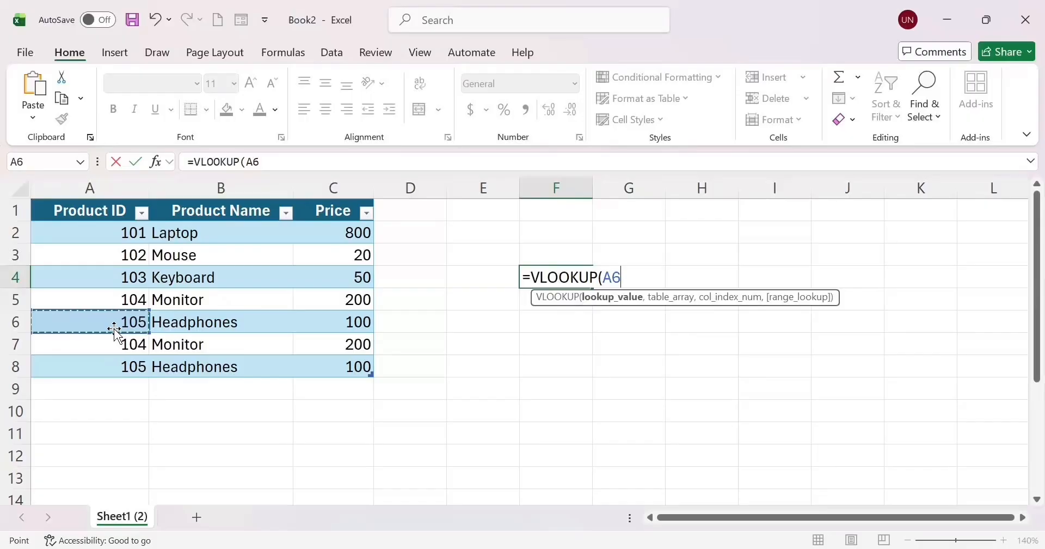
type(",")
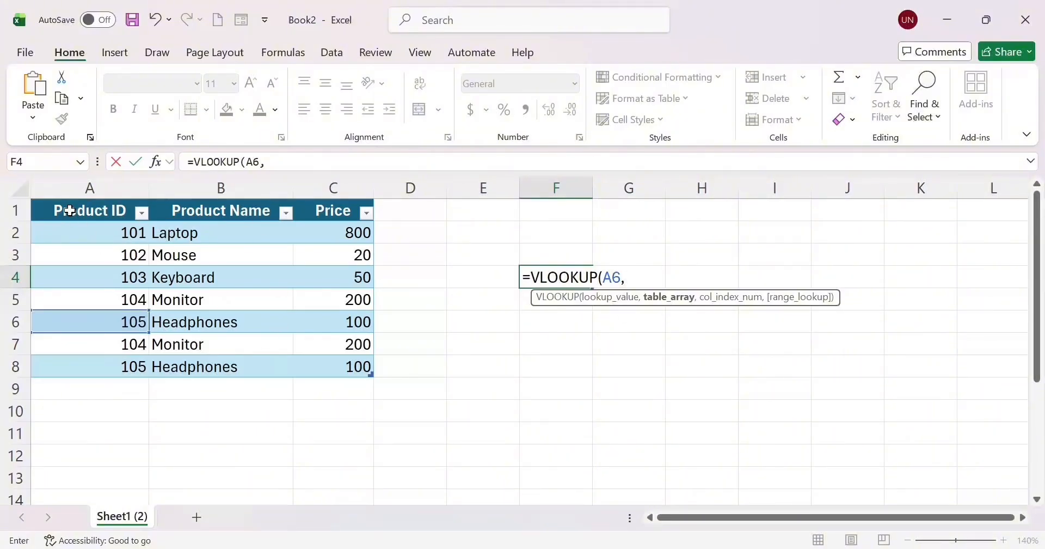
left_click_drag(46, 210, 350, 364)
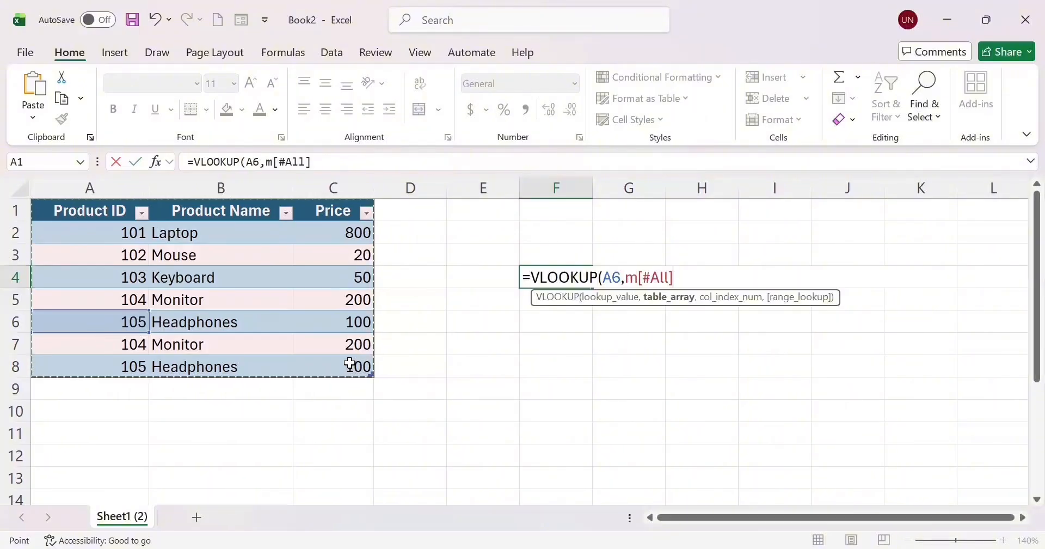
type(",")
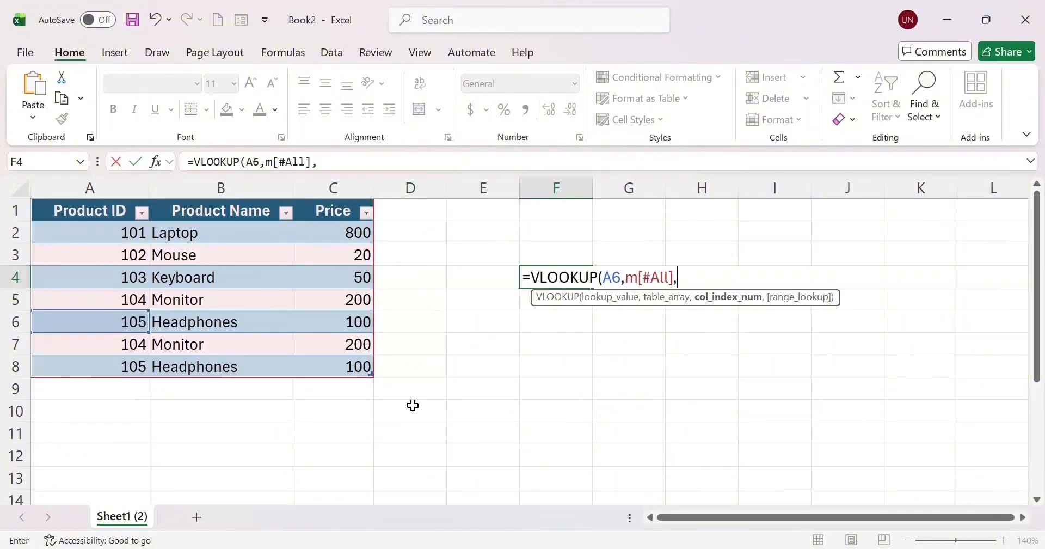
Complete F4's formula with column 3 and FALSE exact match: =VLOOKUP(A6,m[#All],3,FALSE).
type("3,")
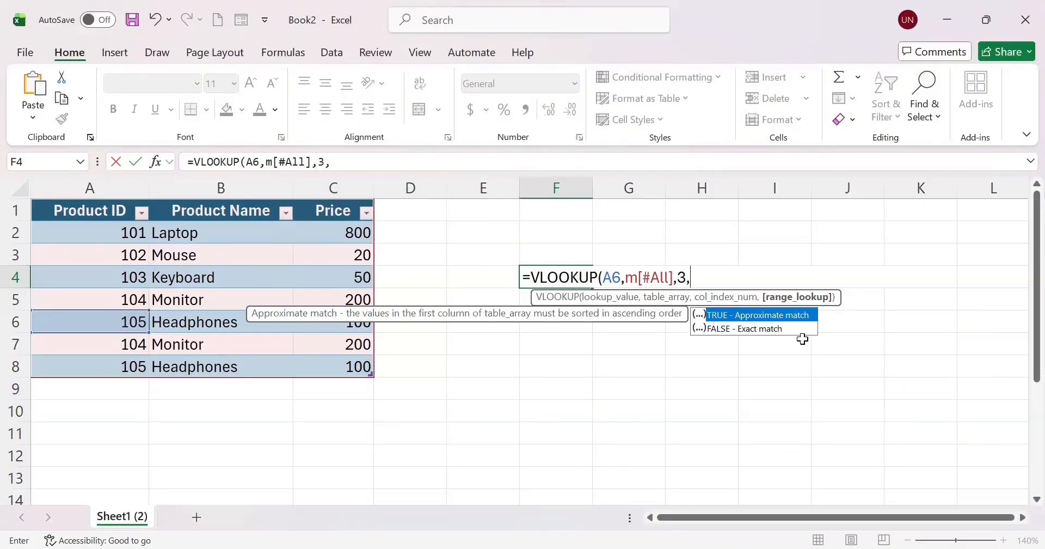
type("0")
key("BackSpace")
double_click(797, 312)
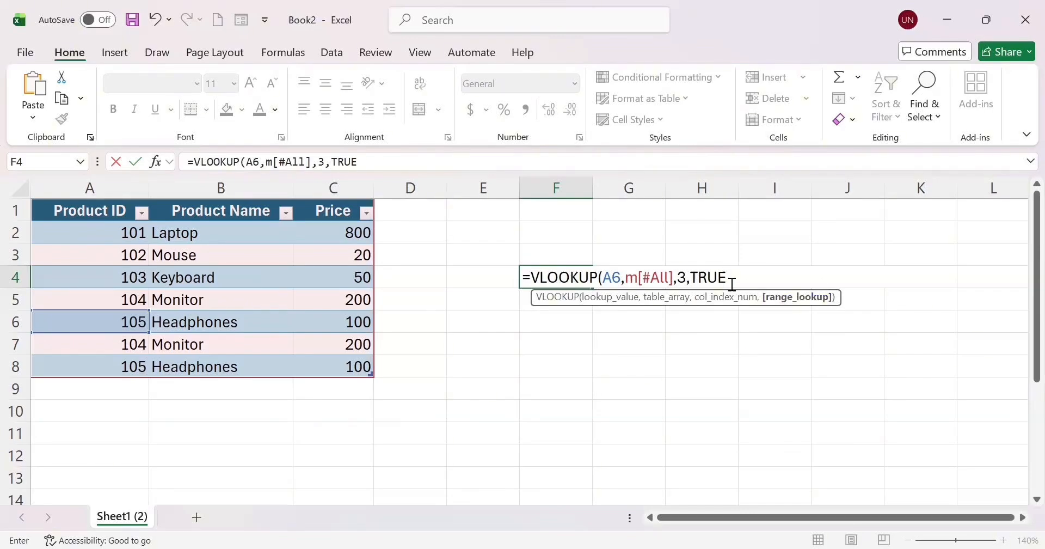
key("BackSpace")
key("BackSpace")
key("BackSpace")
key("BackSpace")
key("BackSpace")
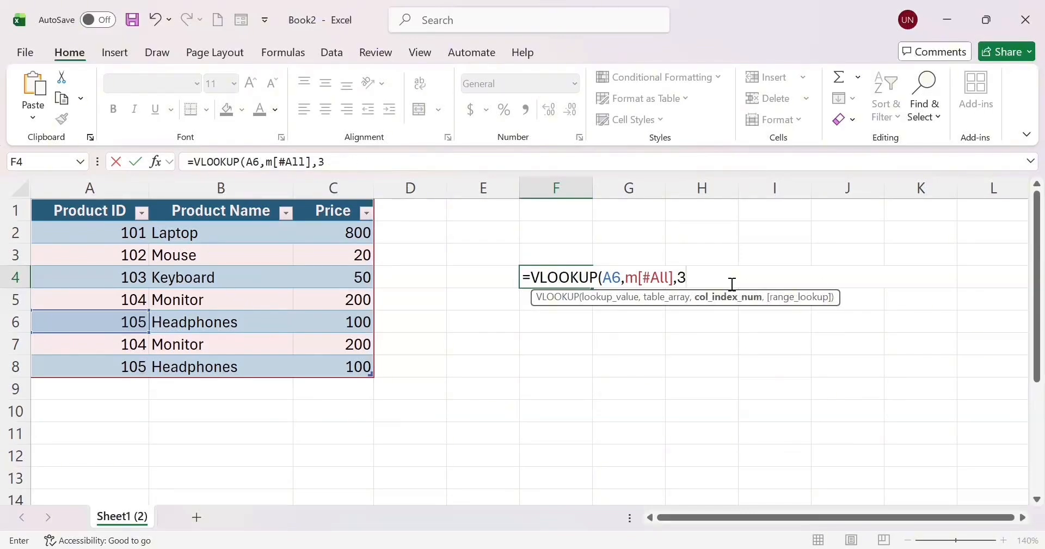
type(",")
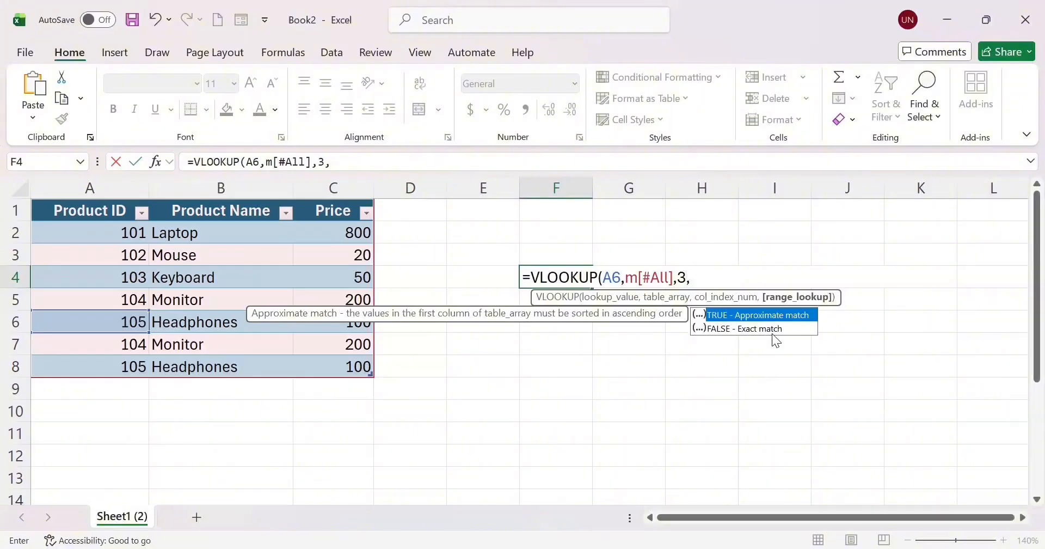
double_click(774, 328)
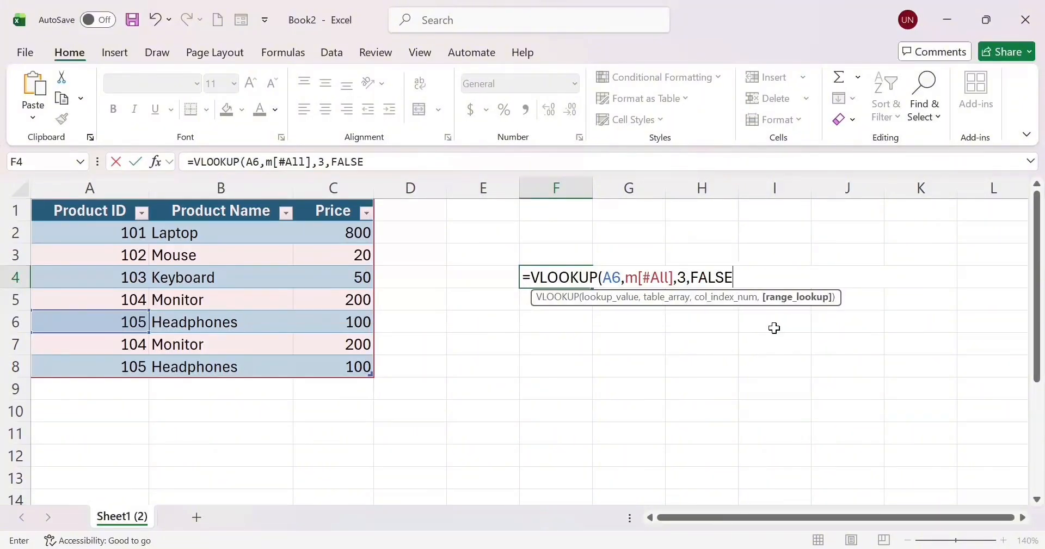
type(")")
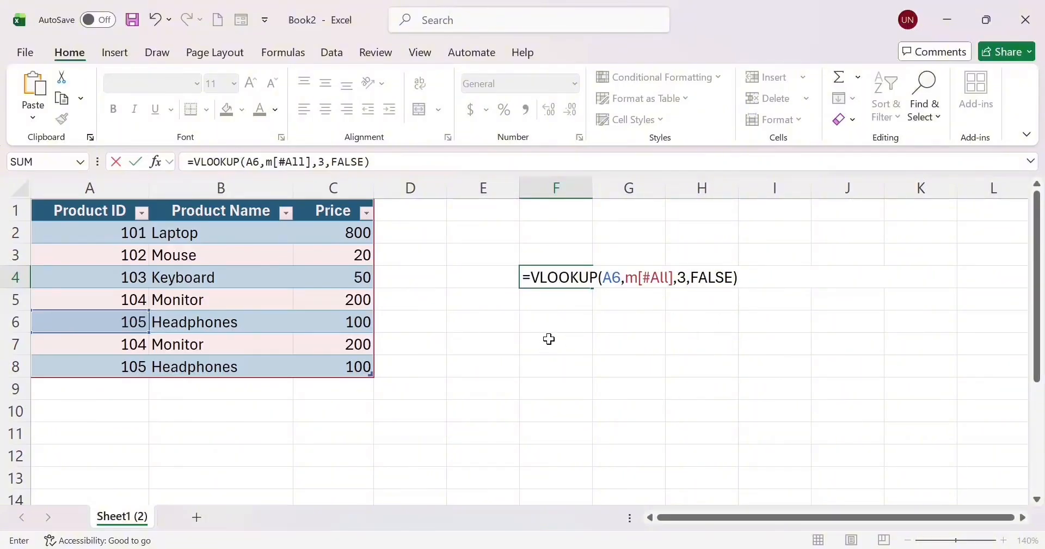
key("Return")
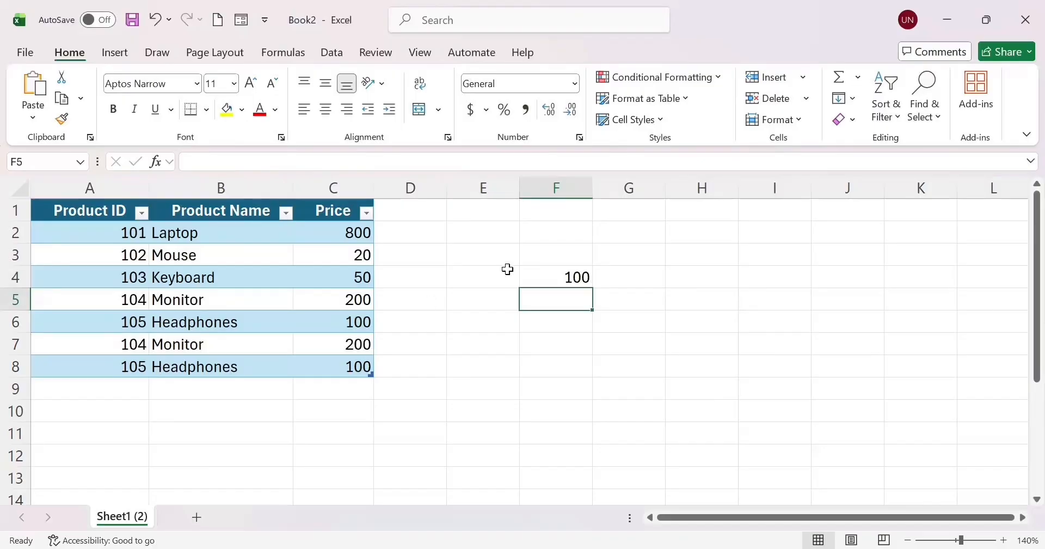
double_click(564, 276)
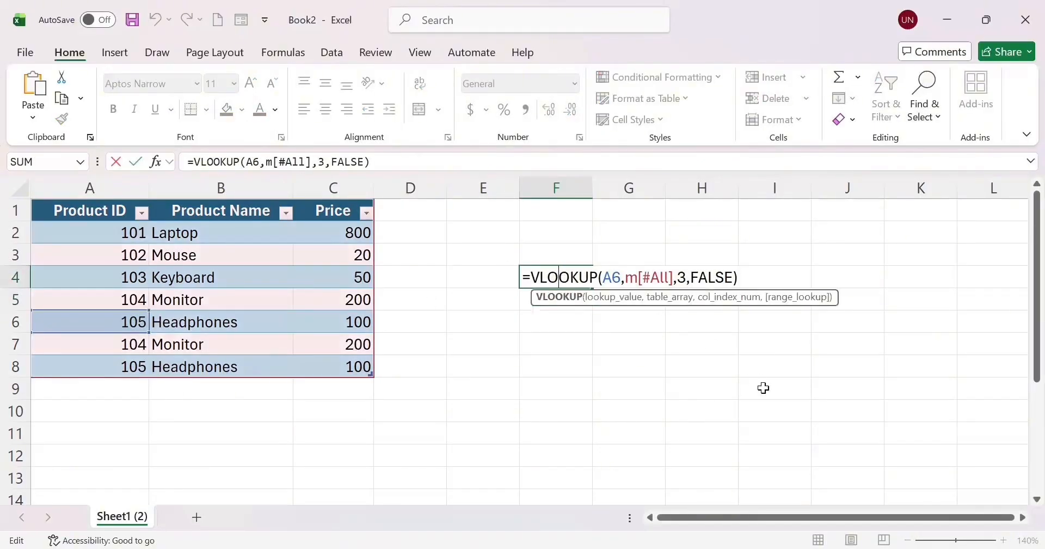
left_click(599, 345)
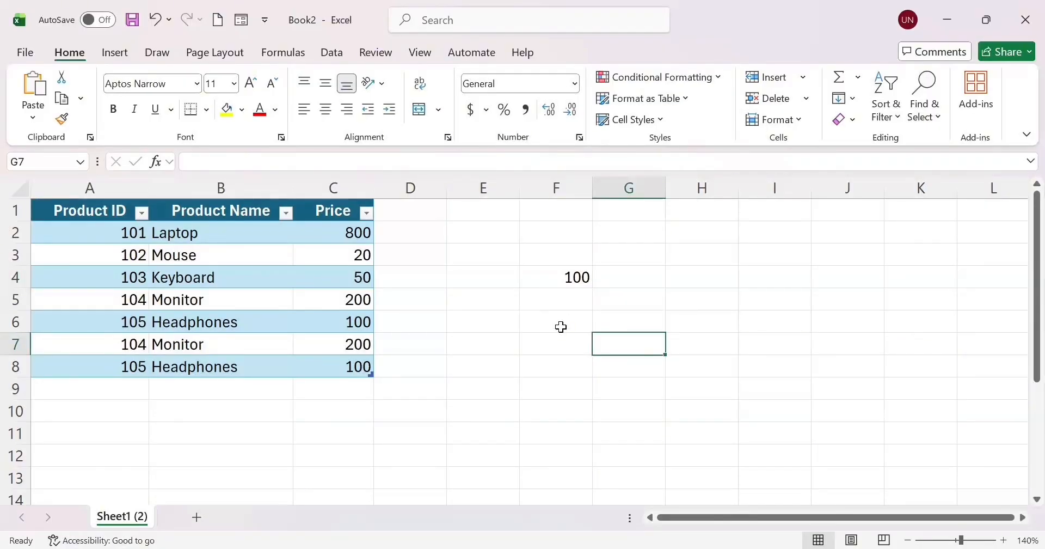
left_click(561, 326)
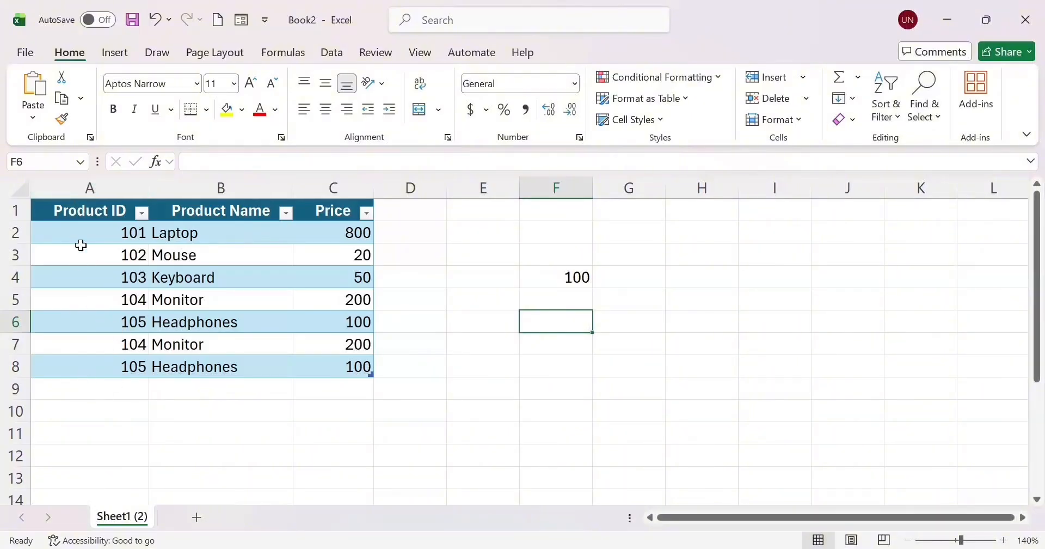
left_click(90, 188)
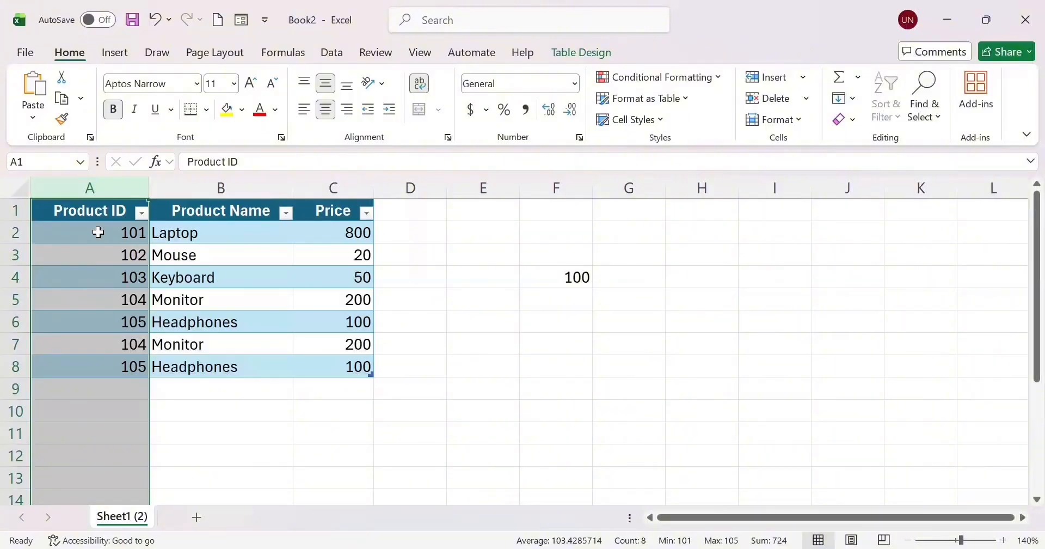
Select the product table A1:C8 and place the cursor in the Name Box.
left_click(218, 180)
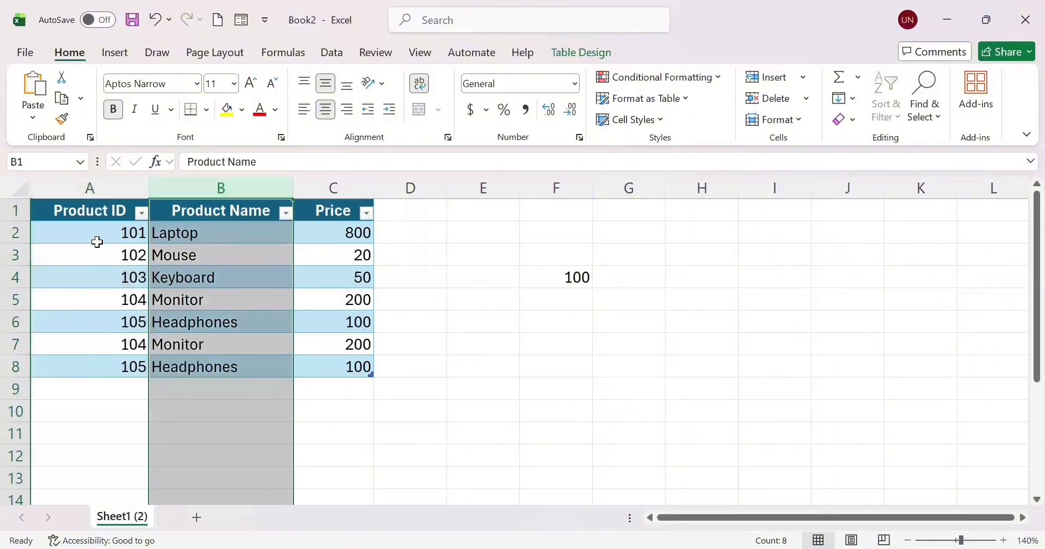
left_click(57, 212)
left_click_drag(56, 212, 318, 363)
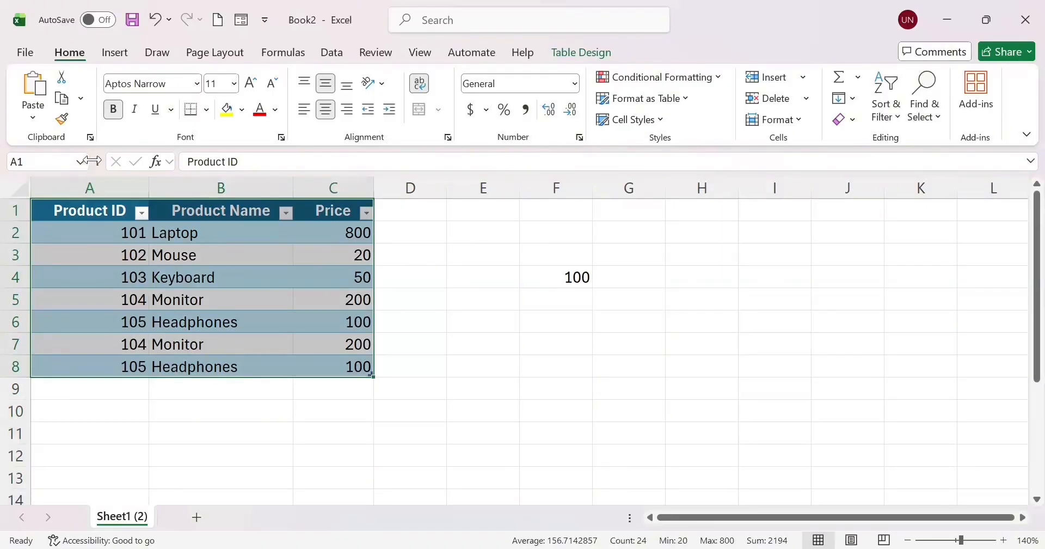
left_click(53, 159)
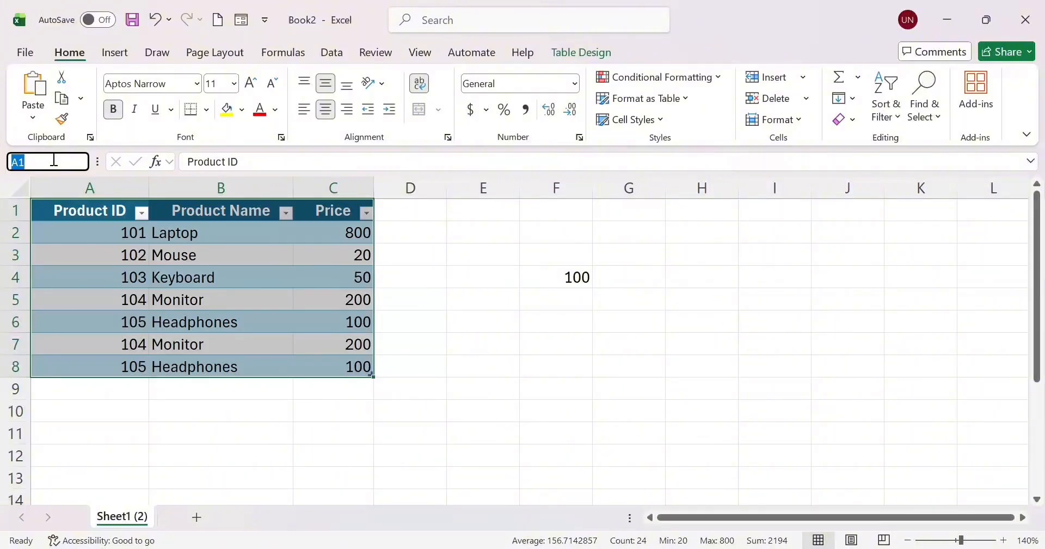
Enter 'ProductTable' in the Name Box for A1:C8, then deselect the table.
type("P")
type("roductTable")
key("BackSpace")
key("Return")
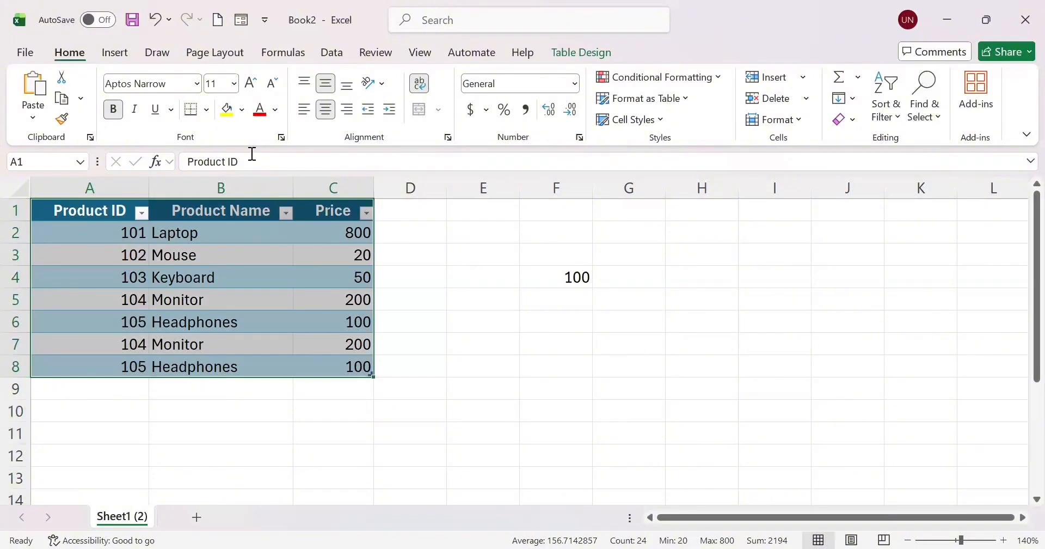
left_click(458, 323)
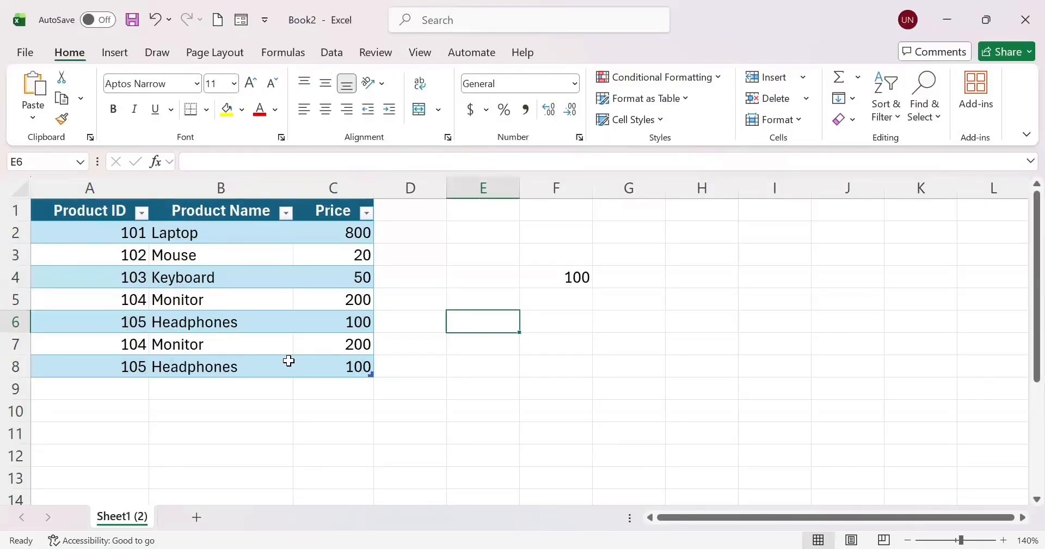
left_click(559, 326)
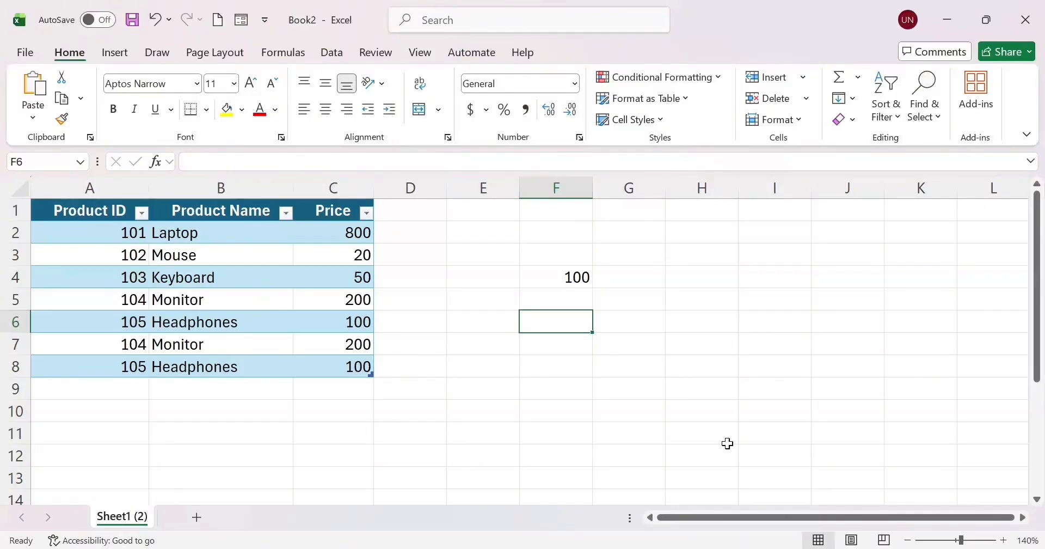
left_click(566, 275)
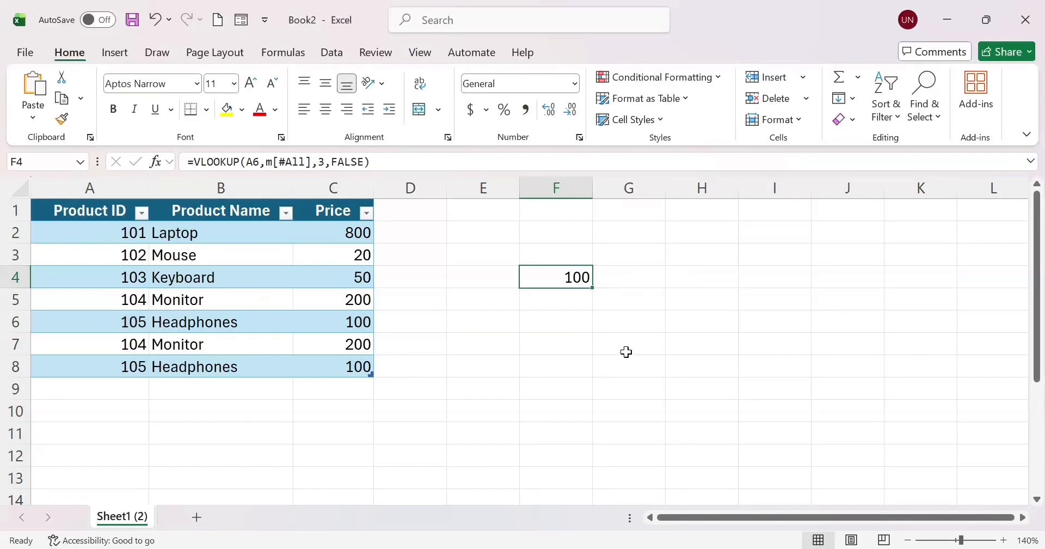
left_click(568, 324)
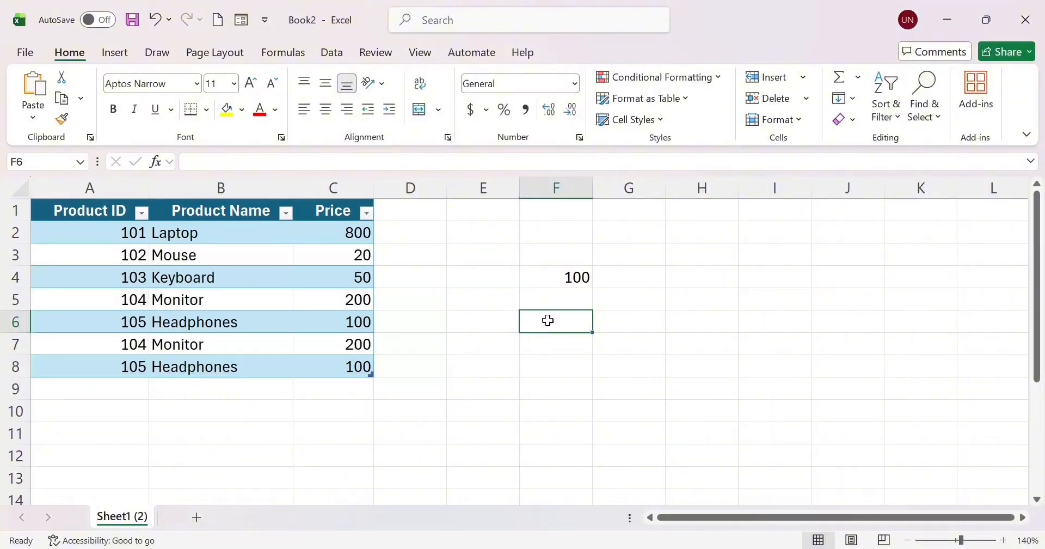
Enter =VLOOKUP(A7,ProductTable,3,0) in F6 so it returns 200.
type("=")
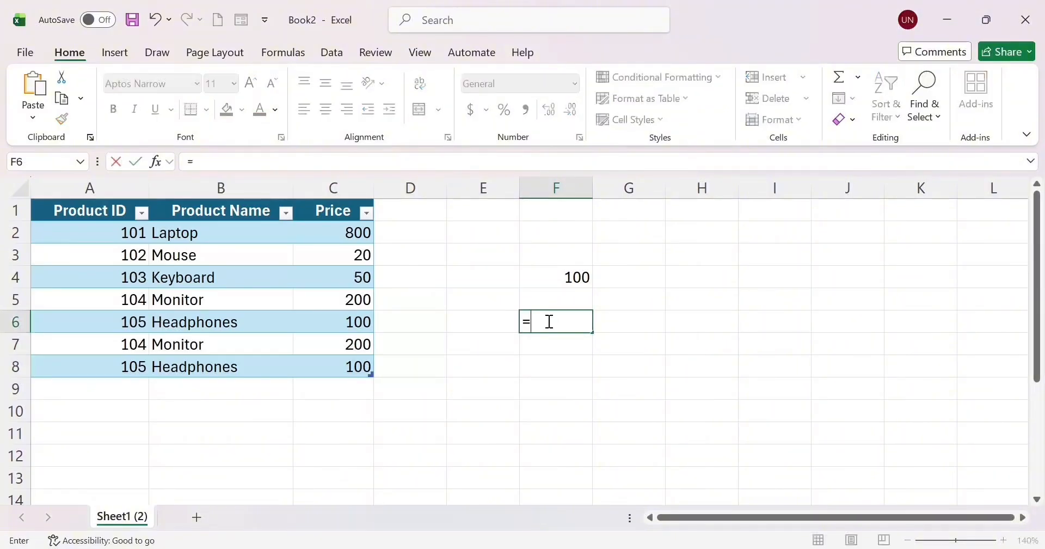
type("vlo")
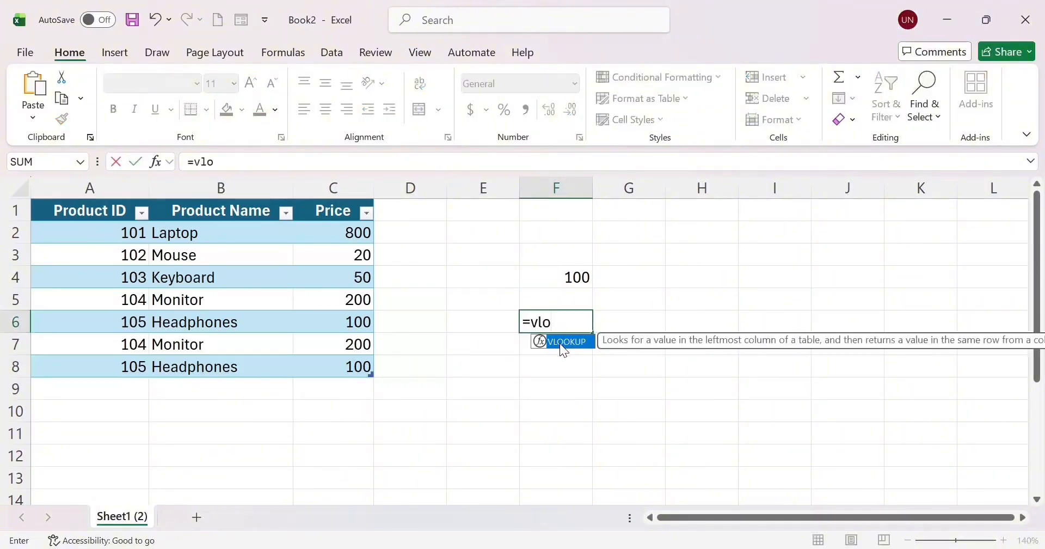
double_click(559, 347)
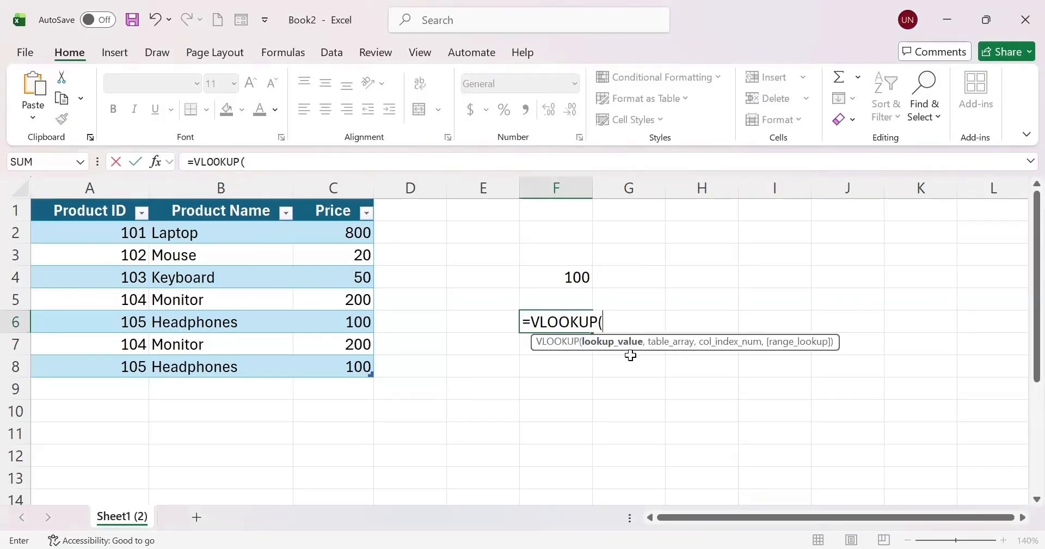
left_click(126, 351)
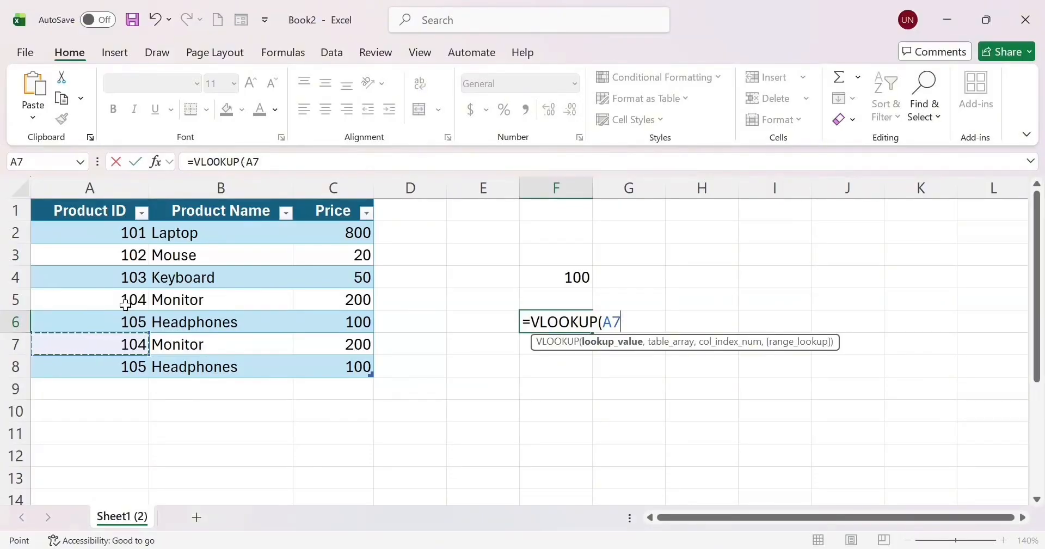
type(".")
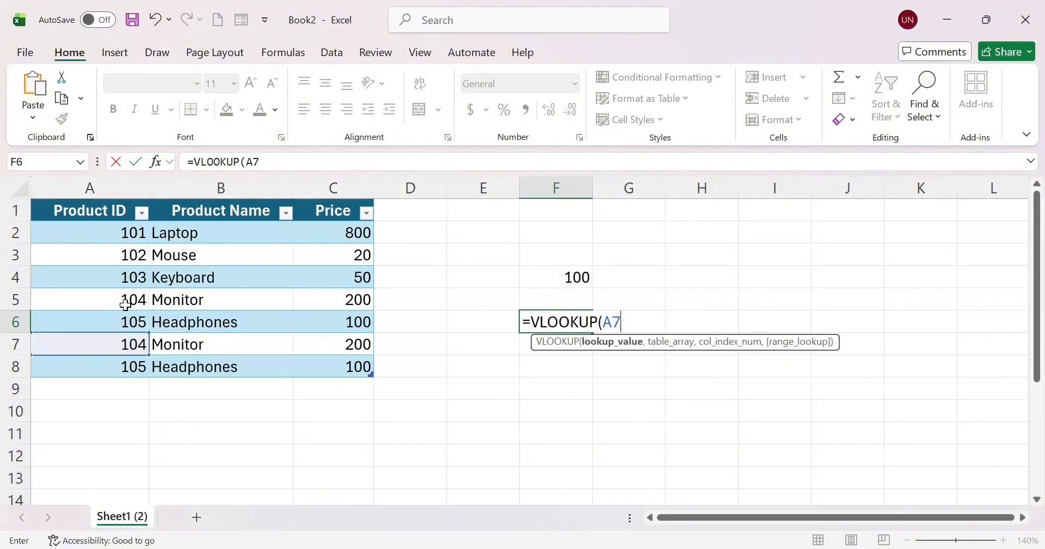
type(",")
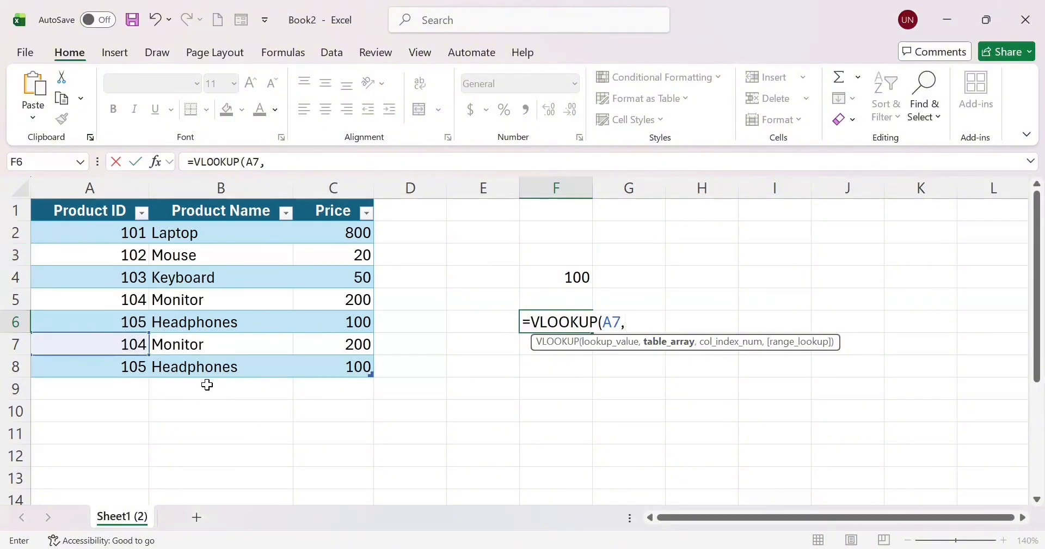
type("prod")
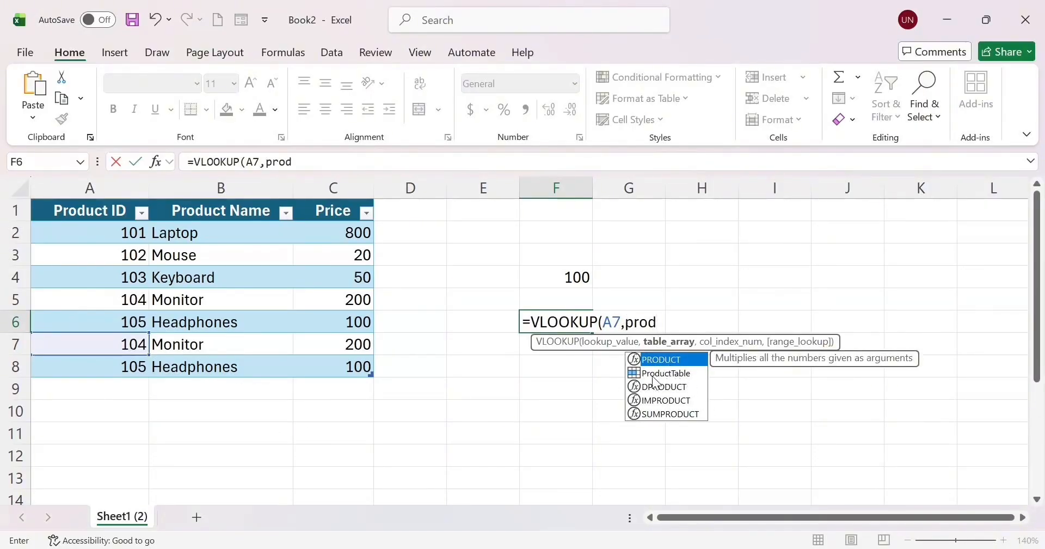
left_click(681, 374)
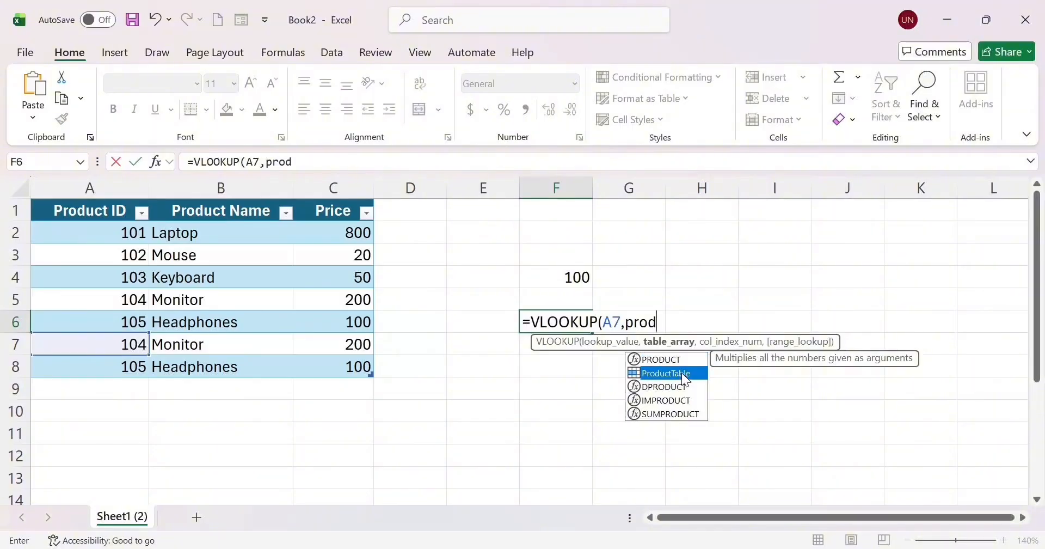
double_click(681, 373)
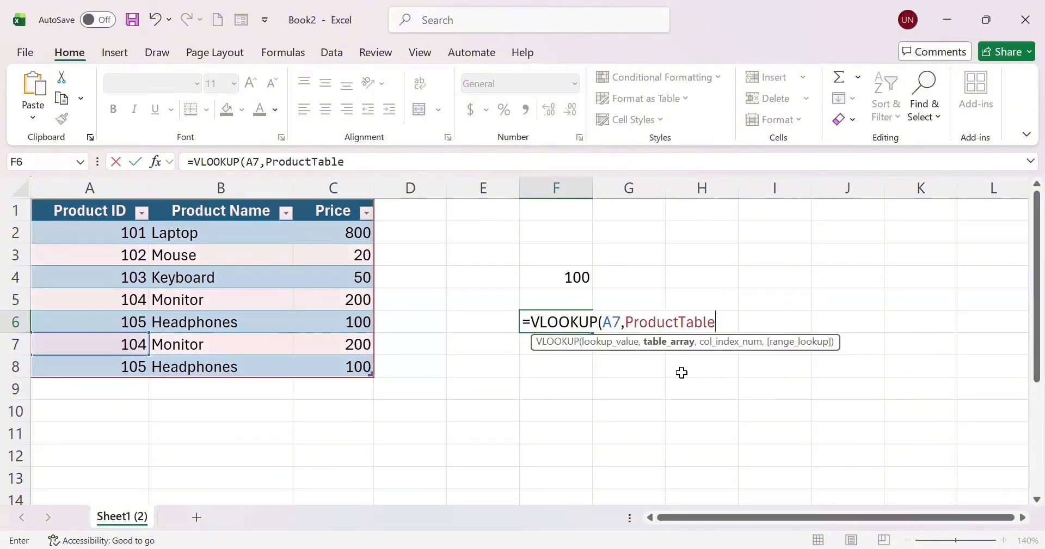
type(",")
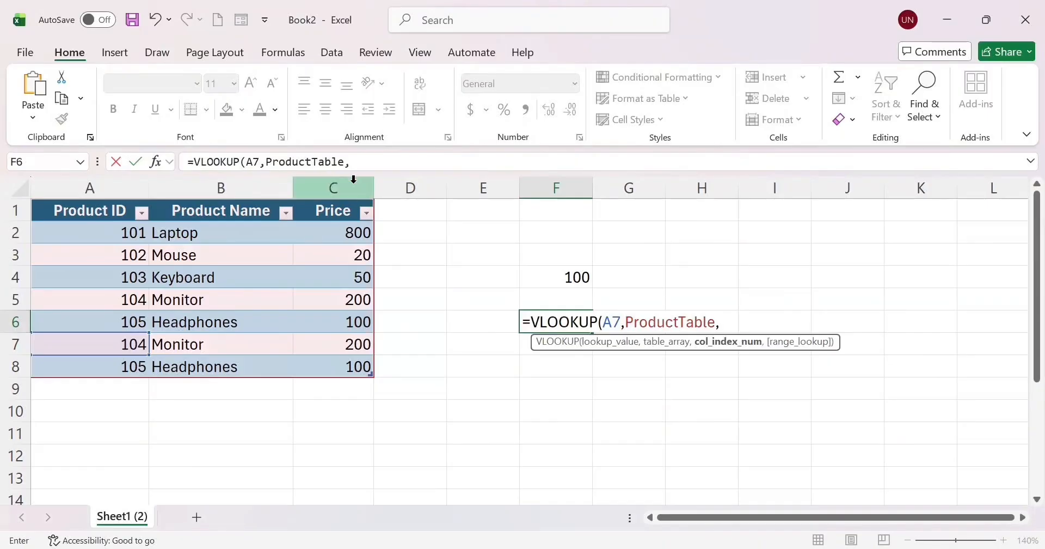
type("3")
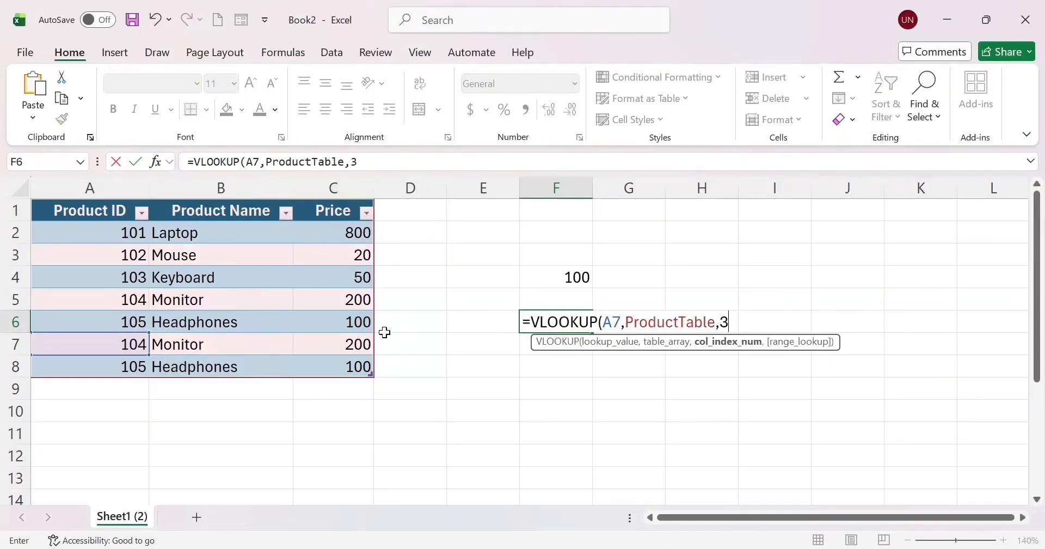
type(",0")
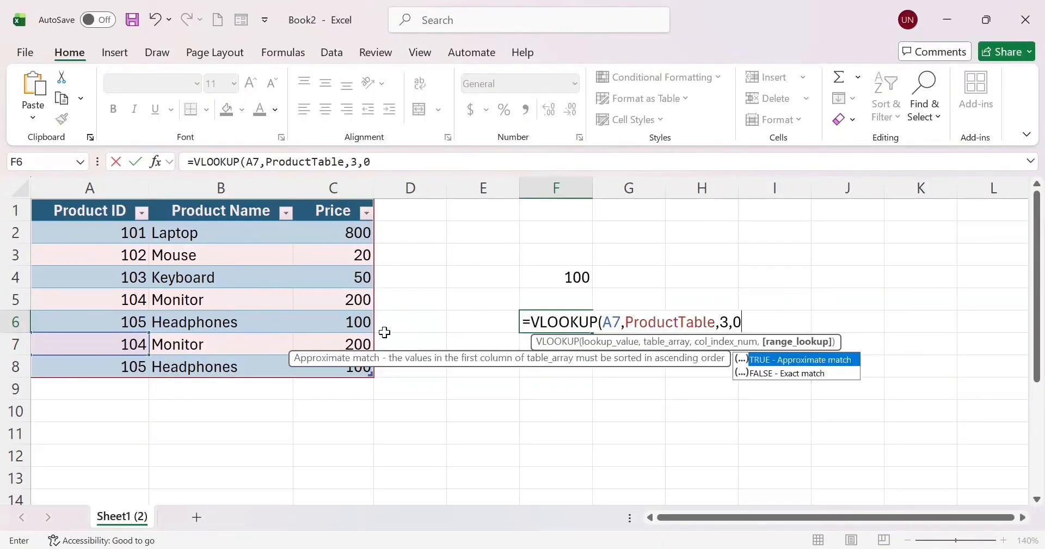
type(")")
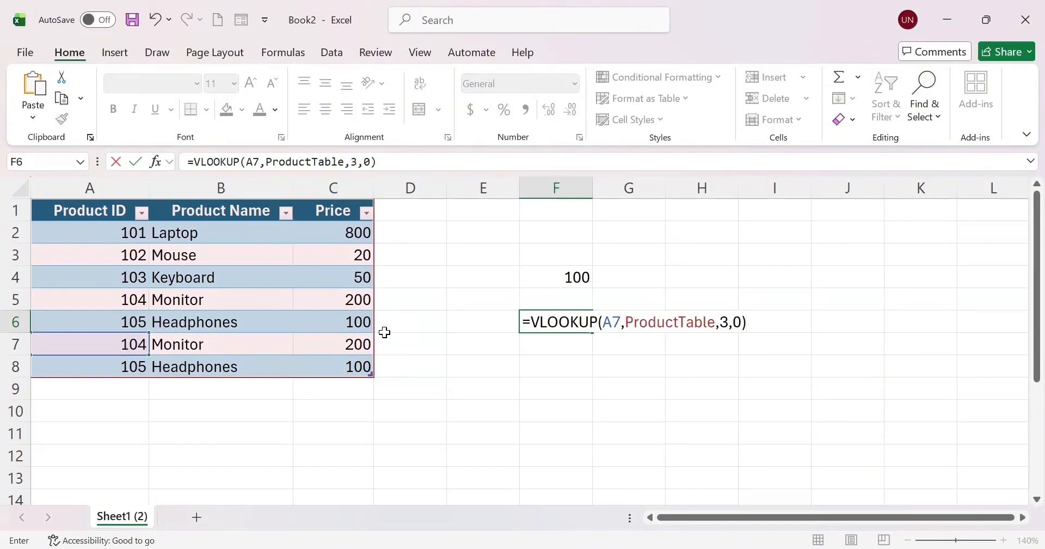
key("Return")
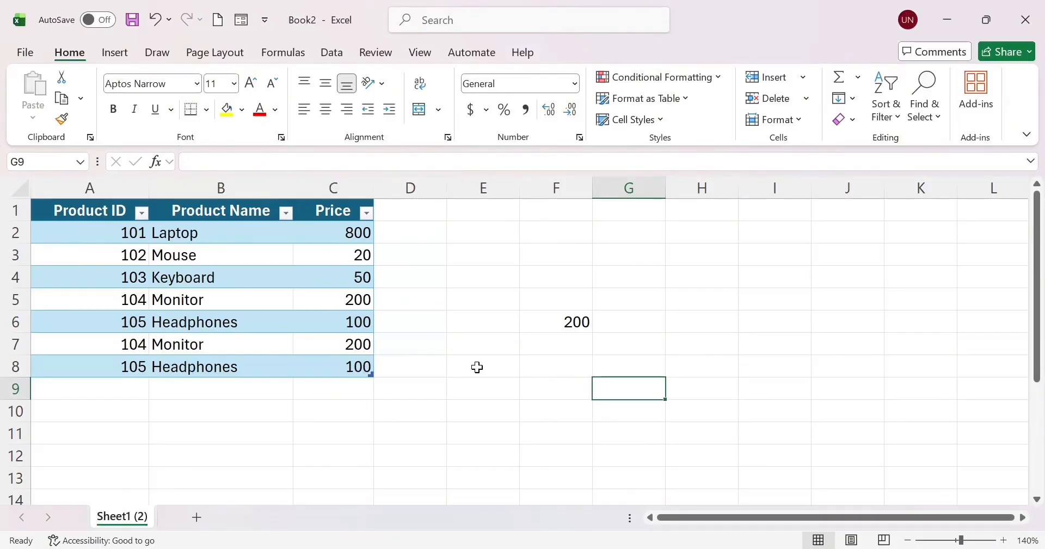
Start a new formula in H6 with an equals sign.
left_click(693, 318)
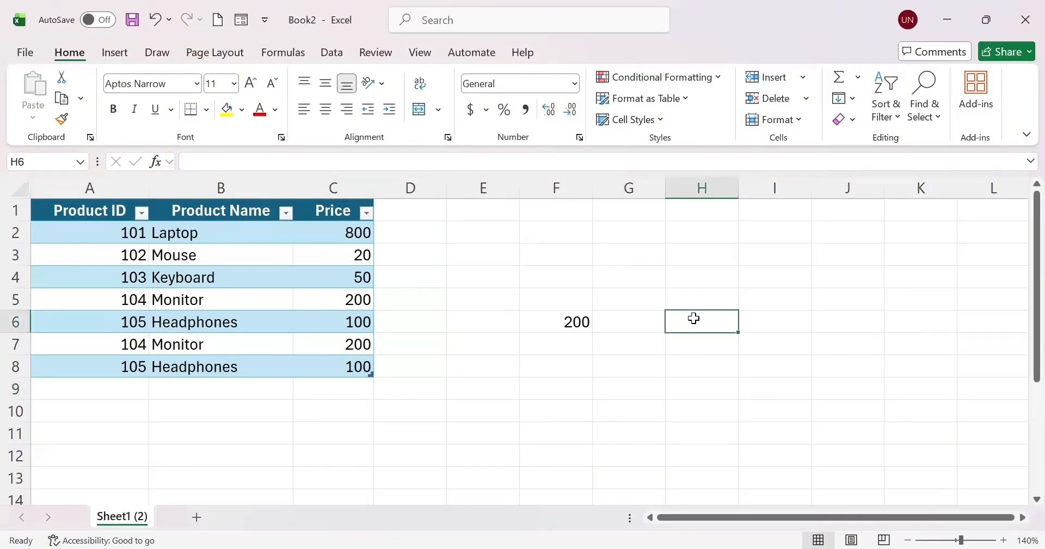
type("=")
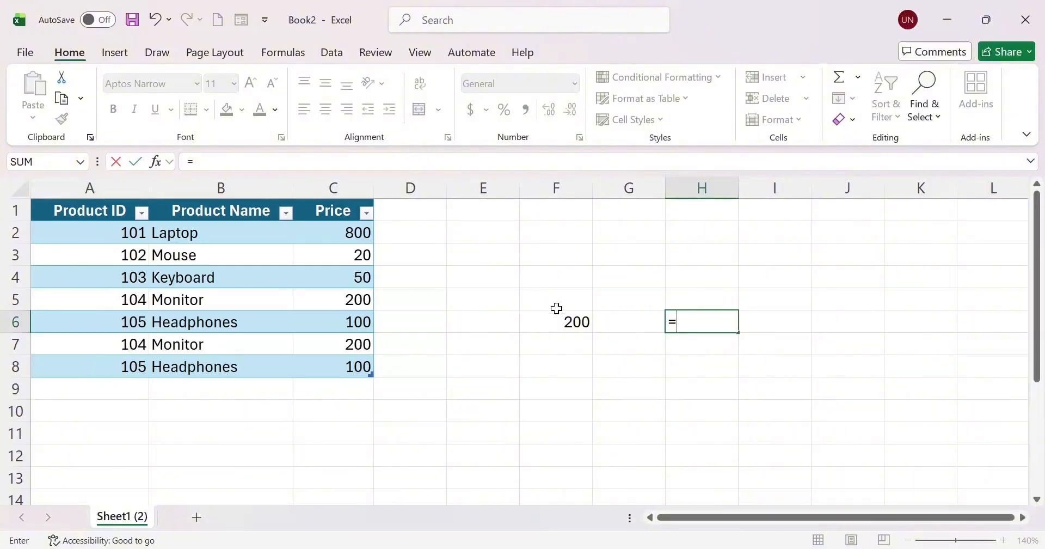
Discard the draft formula in H6, leaving the cell empty.
left_click(565, 327)
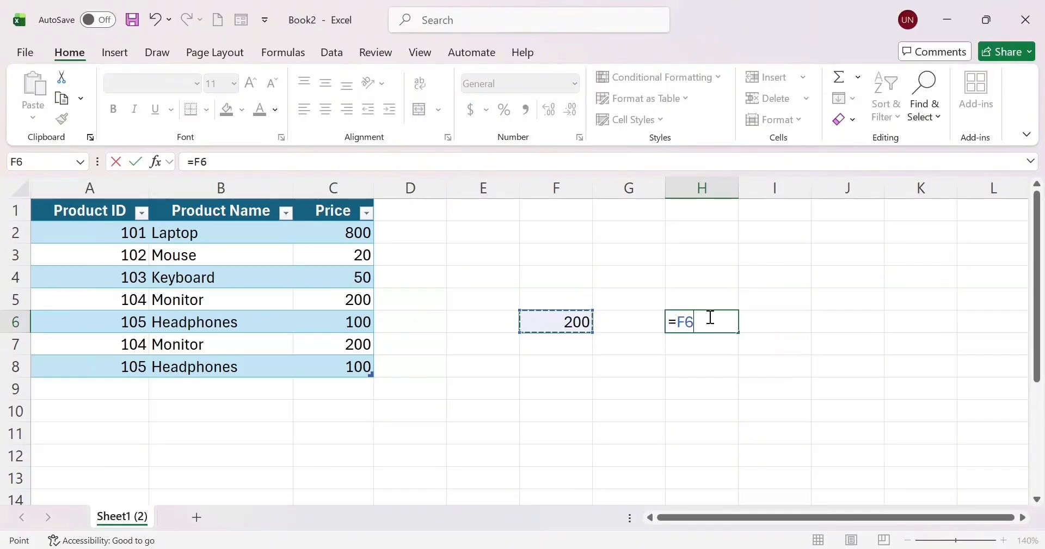
left_click(730, 411)
left_click(848, 354)
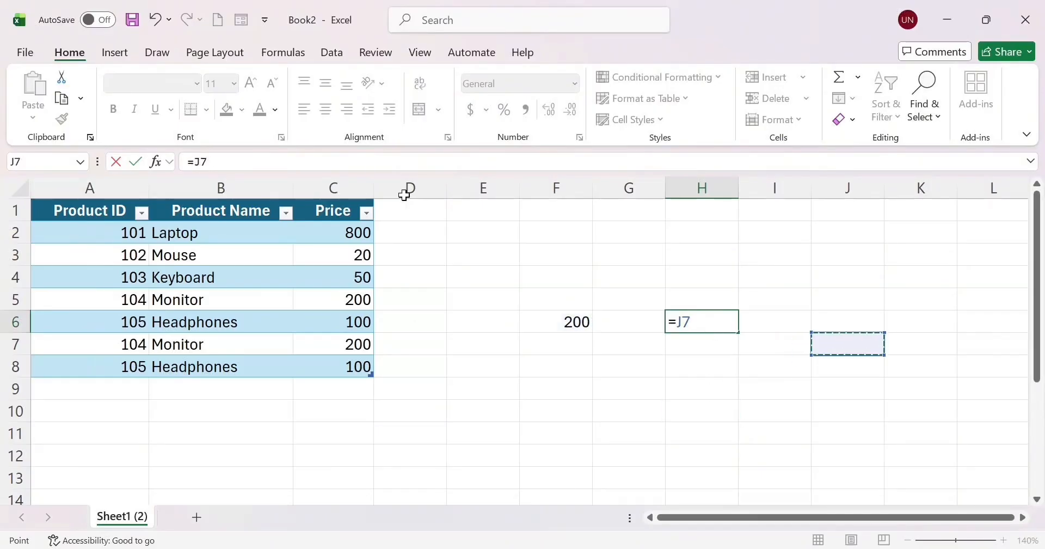
left_click(278, 161)
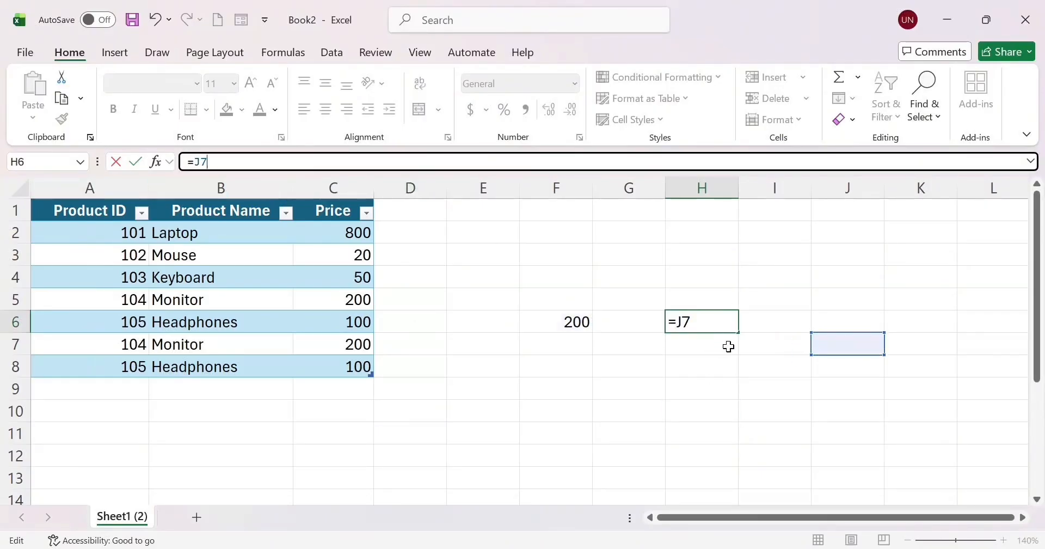
key("BackSpace")
key("BackSpace")
key("Escape")
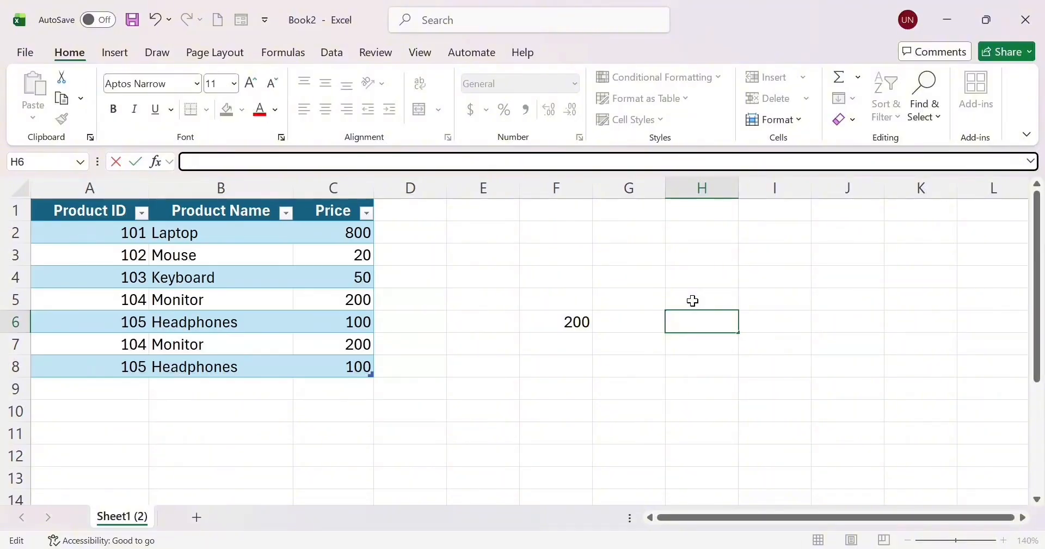
Reopen F6's =VLOOKUP(A7,ProductTable,3,0) for editing in the formula bar.
left_click(614, 469)
left_click(560, 317)
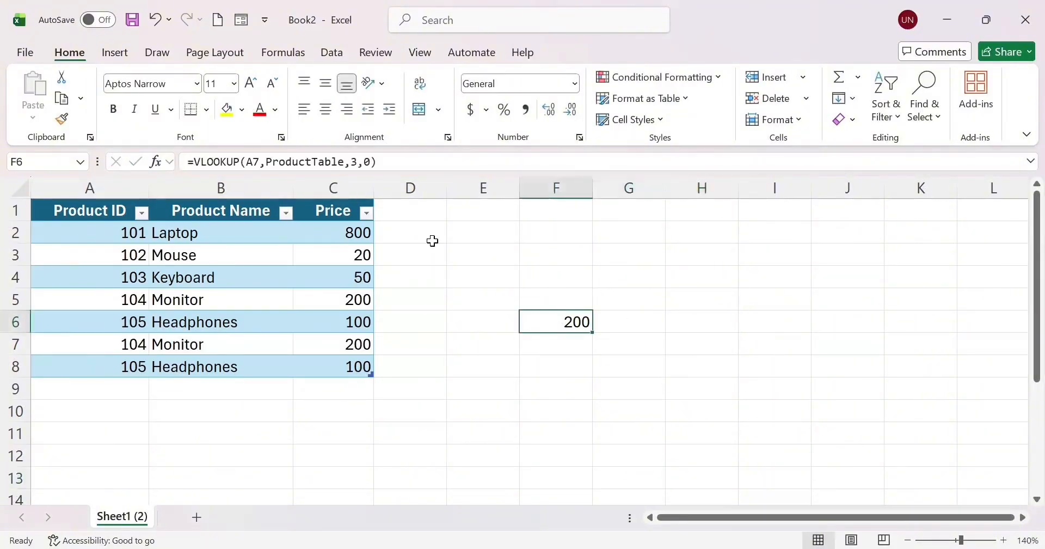
left_click(370, 163)
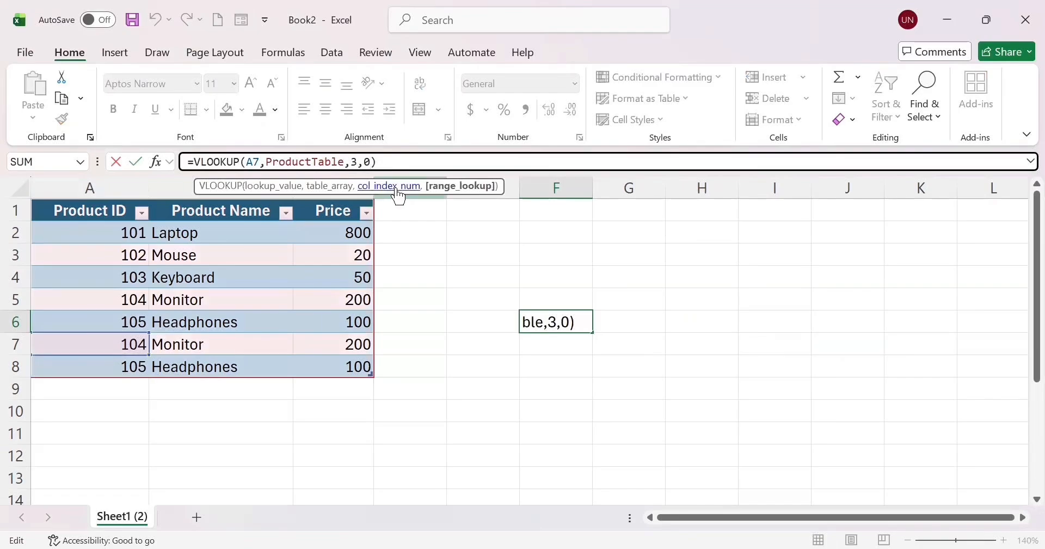